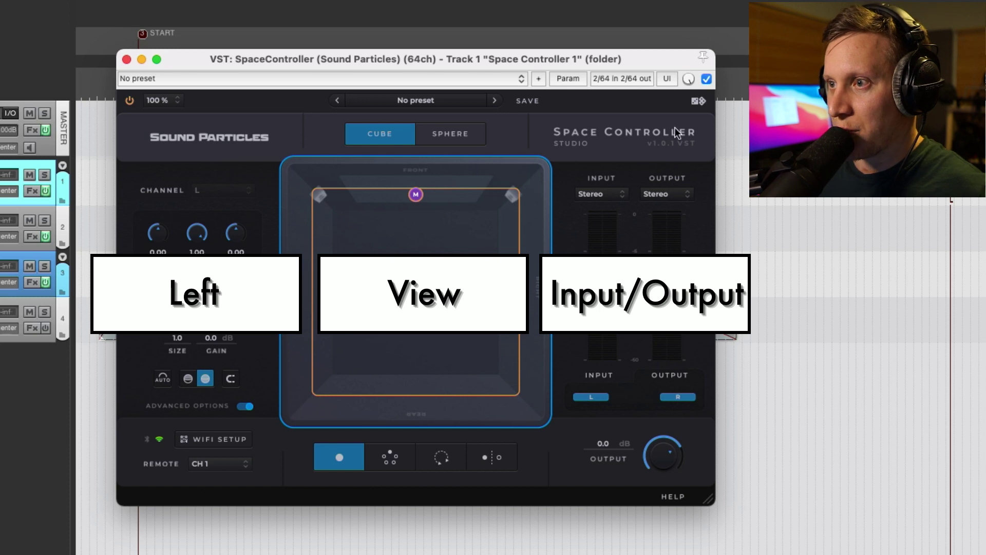
Step: Toggle Advanced Options off and on, nudge X, then reset the source to front centre in Sphere view
click(244, 406)
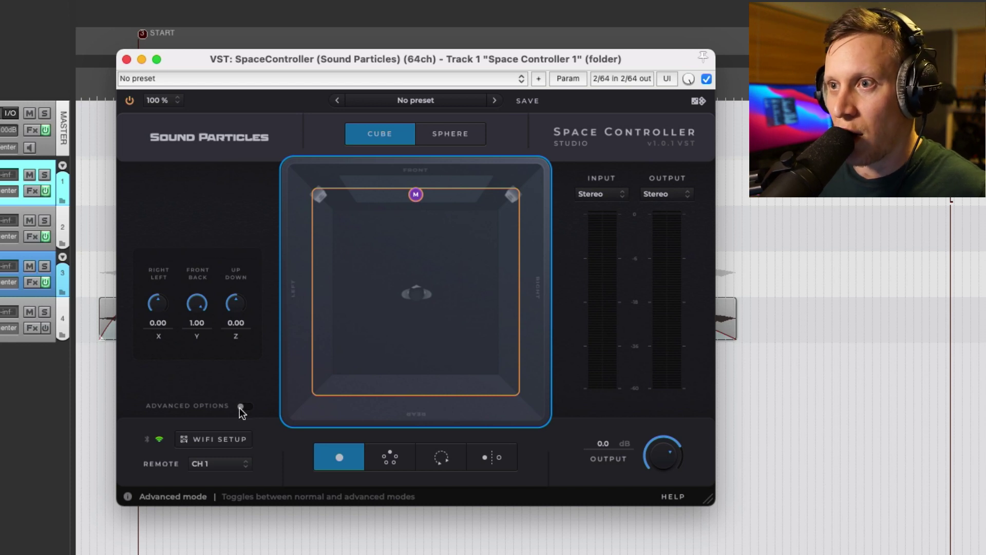
click(240, 407)
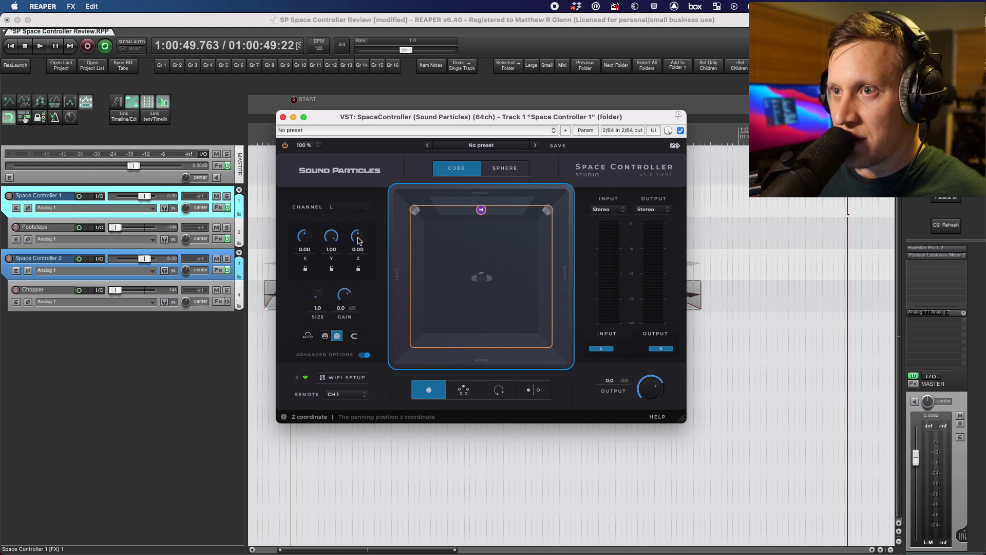
drag(304, 241, 358, 261)
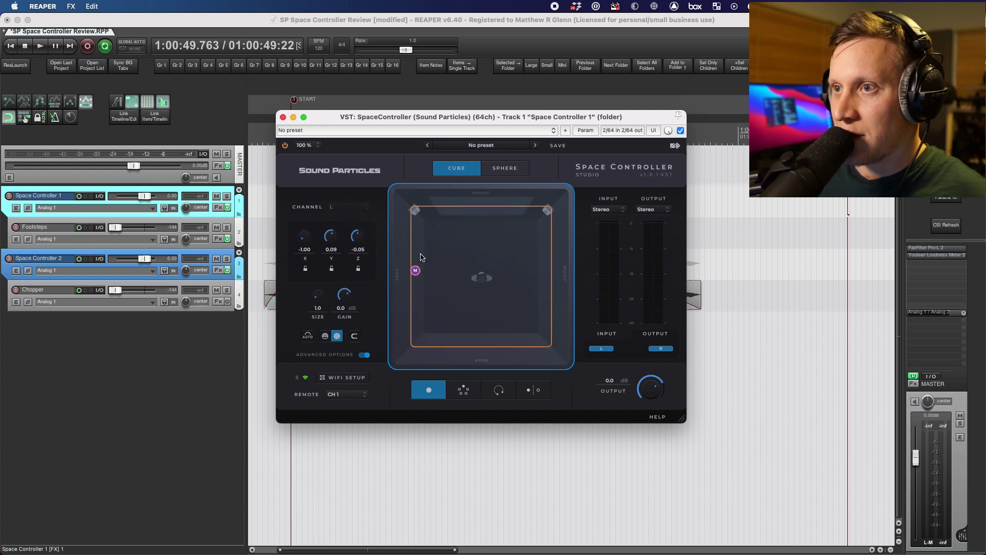
double_click(417, 272)
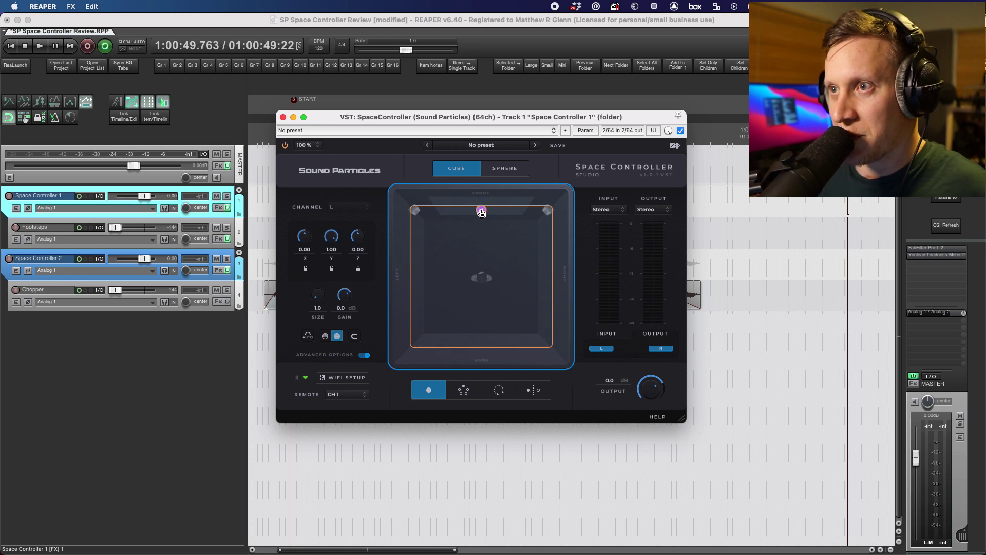
click(504, 169)
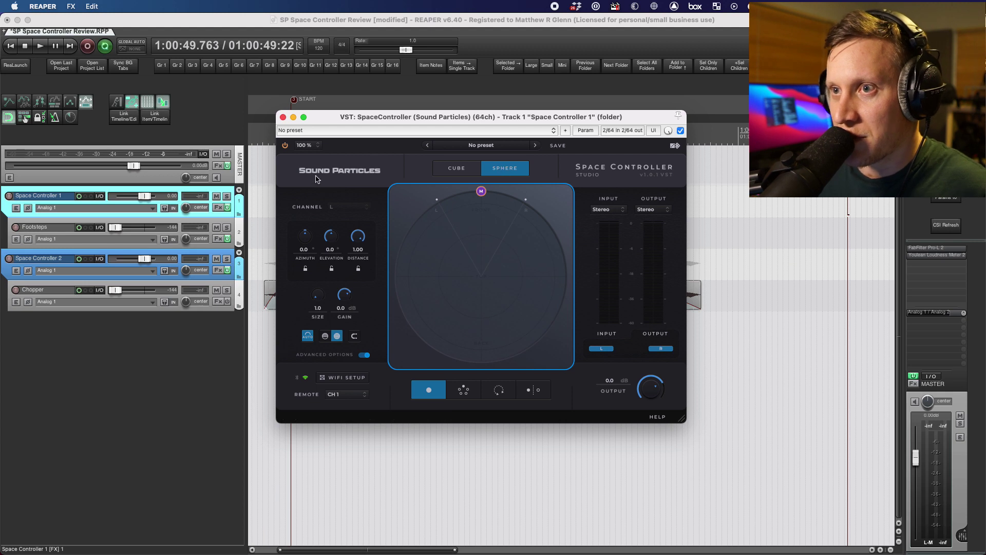
Step: Swing azimuth and elevation, reset them, then adjust distance so the source sits at -30° azimuth, distance 1.00
drag(303, 236, 352, 369)
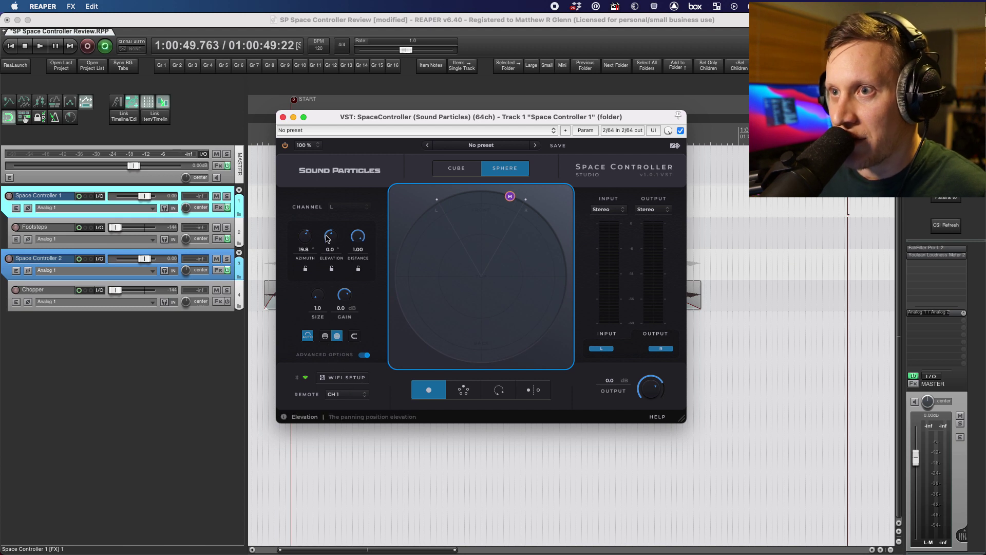
mouse_move(331, 243)
mouse_down()
mouse_move(334, 188)
mouse_move(338, 294)
mouse_move(337, 234)
mouse_move(336, 251)
mouse_up()
double_click(303, 238)
drag(358, 239, 349, 190)
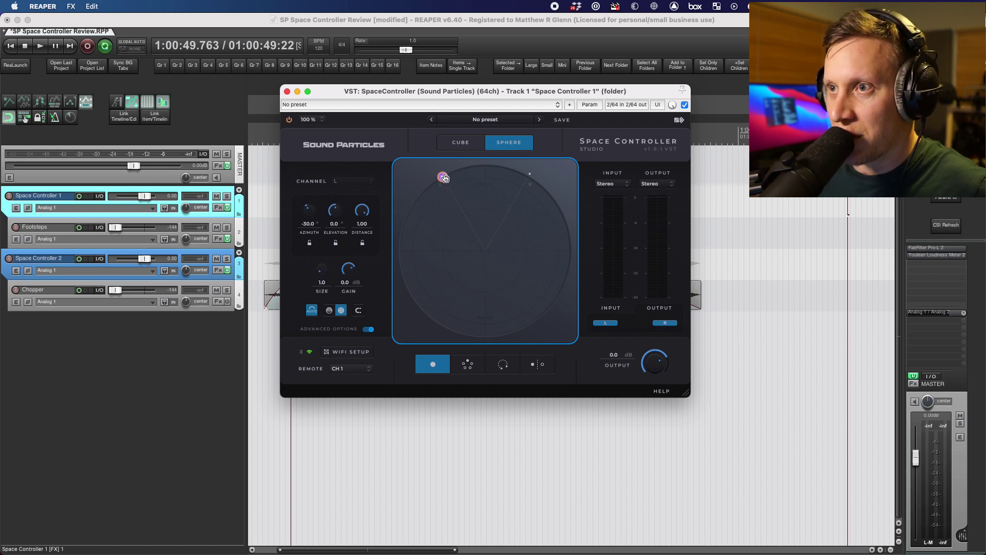
Step: In Cube view, switch to Channel mode, set the input format to 5.0 and choose layout rotation mode
click(460, 142)
click(465, 364)
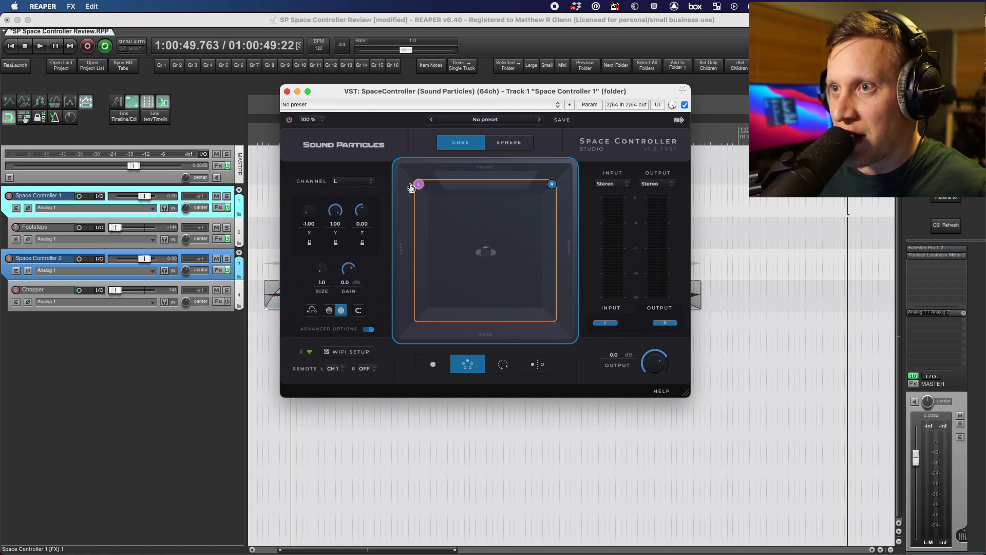
click(613, 185)
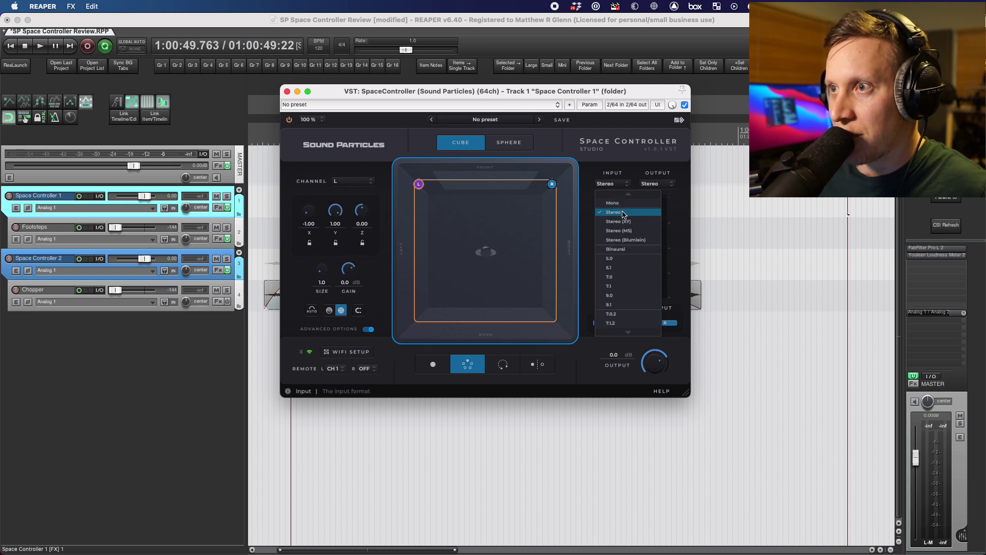
click(636, 260)
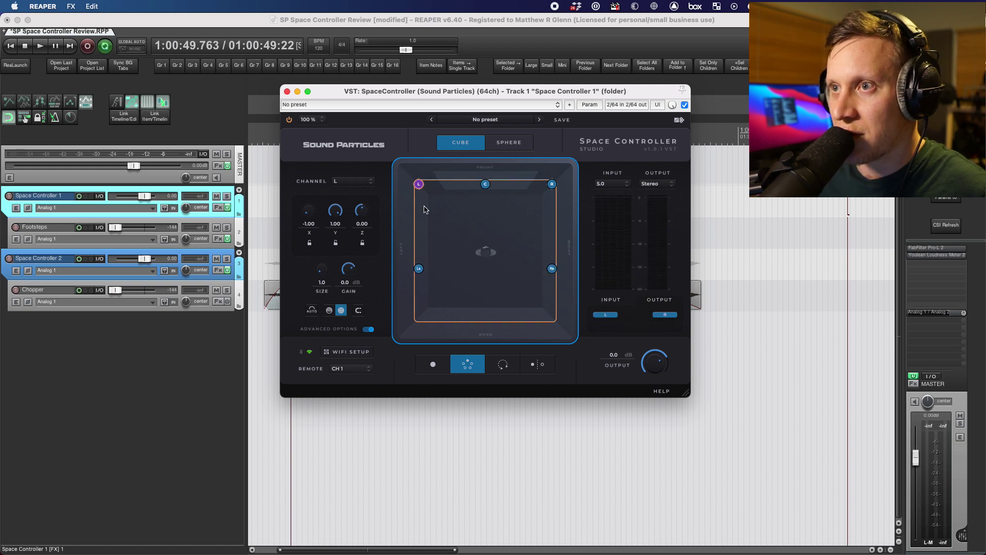
click(482, 196)
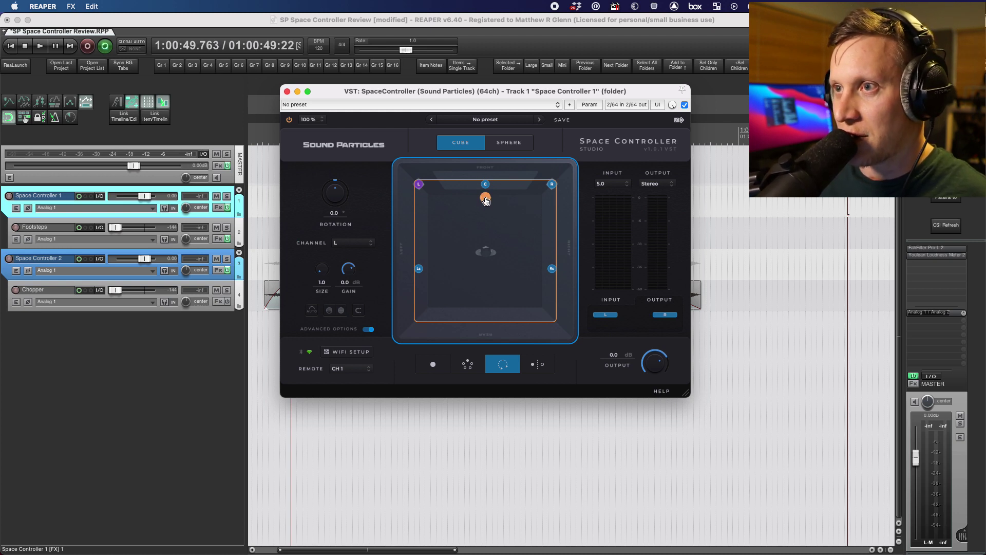
Step: Rotate the speaker layout around the room, then switch to Sphere view
mouse_move(487, 202)
mouse_down()
mouse_move(463, 196)
mouse_move(434, 221)
mouse_move(429, 290)
mouse_move(480, 316)
mouse_move(544, 308)
mouse_move(564, 235)
mouse_move(522, 188)
mouse_move(449, 185)
mouse_move(414, 269)
mouse_move(420, 235)
mouse_move(456, 192)
mouse_move(532, 200)
mouse_move(461, 191)
mouse_move(433, 267)
mouse_move(498, 302)
mouse_move(524, 229)
mouse_move(497, 191)
mouse_move(481, 189)
mouse_up()
click(507, 143)
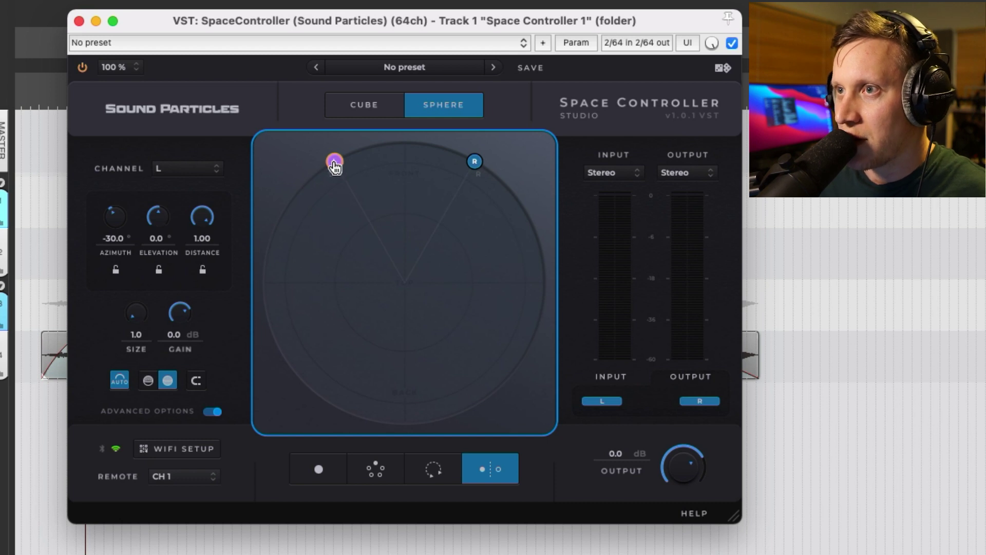
Step: Move the L speaker with R mirroring it, then change the input format to 5.0
click(334, 164)
drag(334, 167, 310, 123)
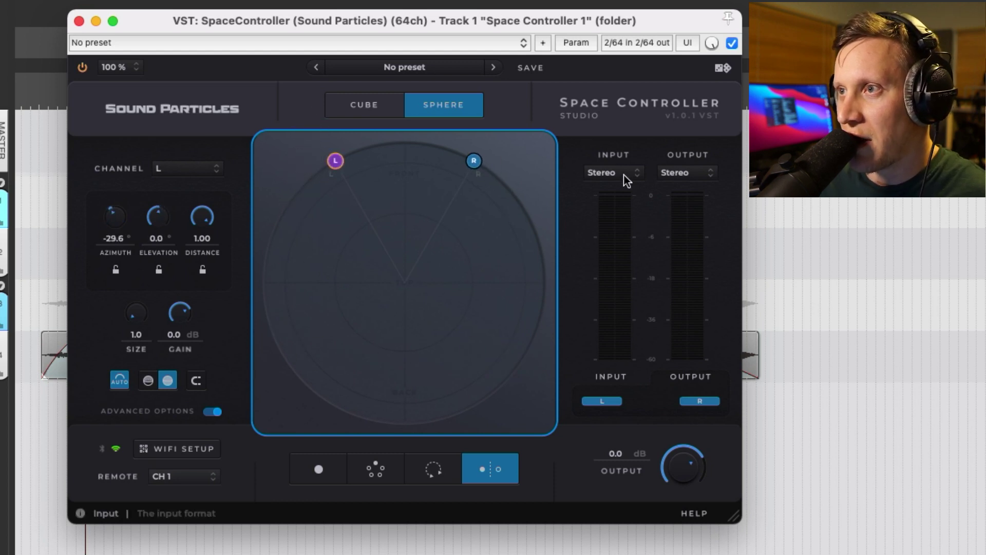
click(623, 174)
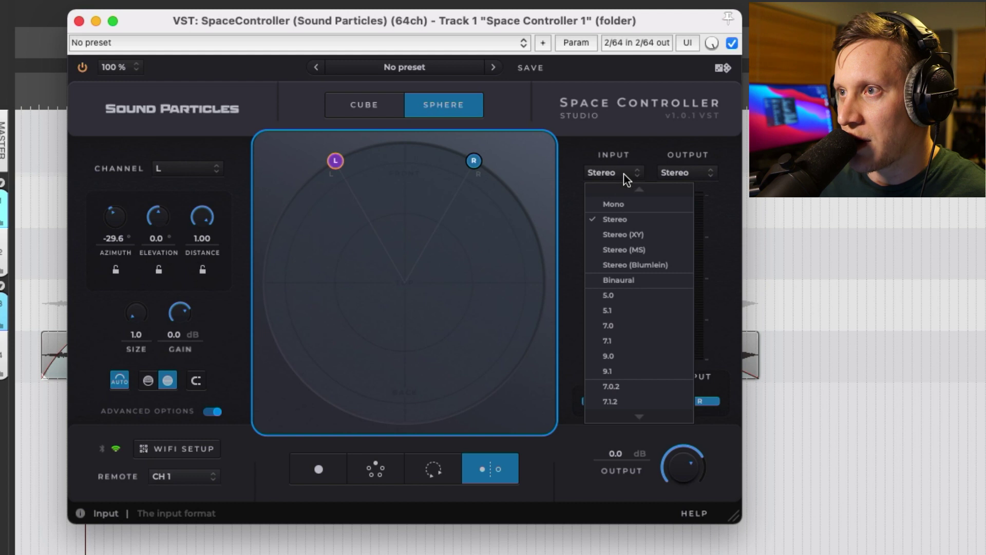
click(646, 297)
Step: Pull L inward and toward the front-left corner in Cube view, other 5.0 speakers mirroring it
drag(334, 162, 293, 149)
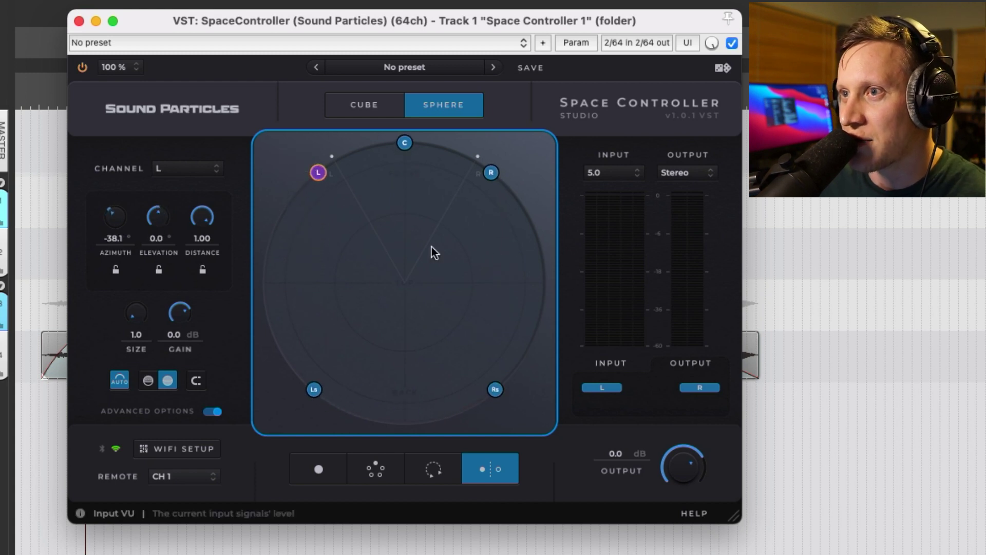
drag(317, 172, 324, 161)
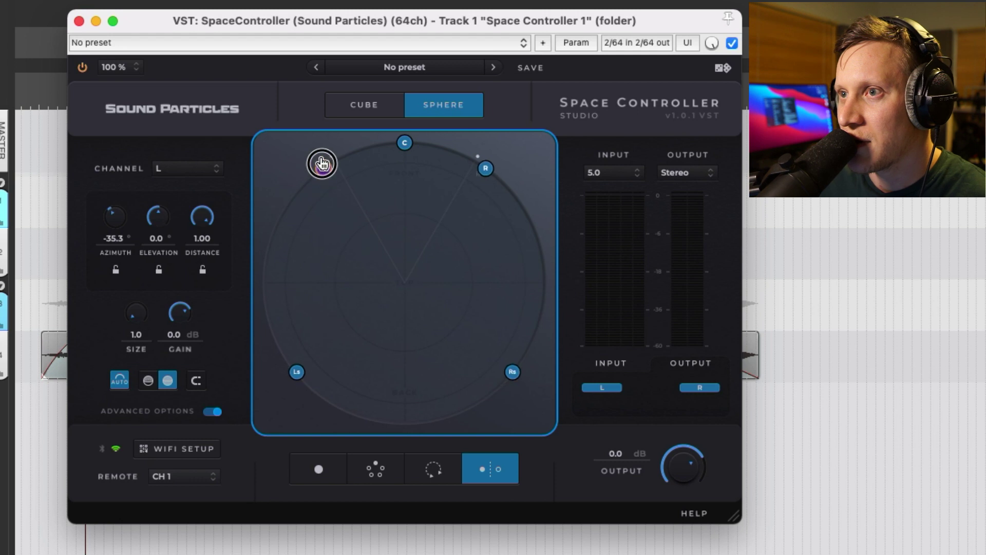
click(350, 113)
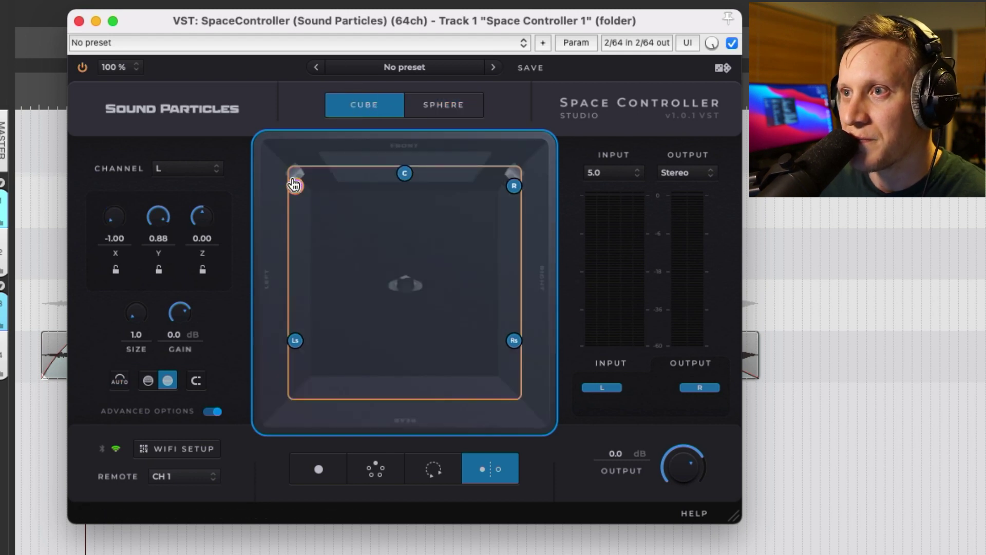
drag(294, 185, 275, 159)
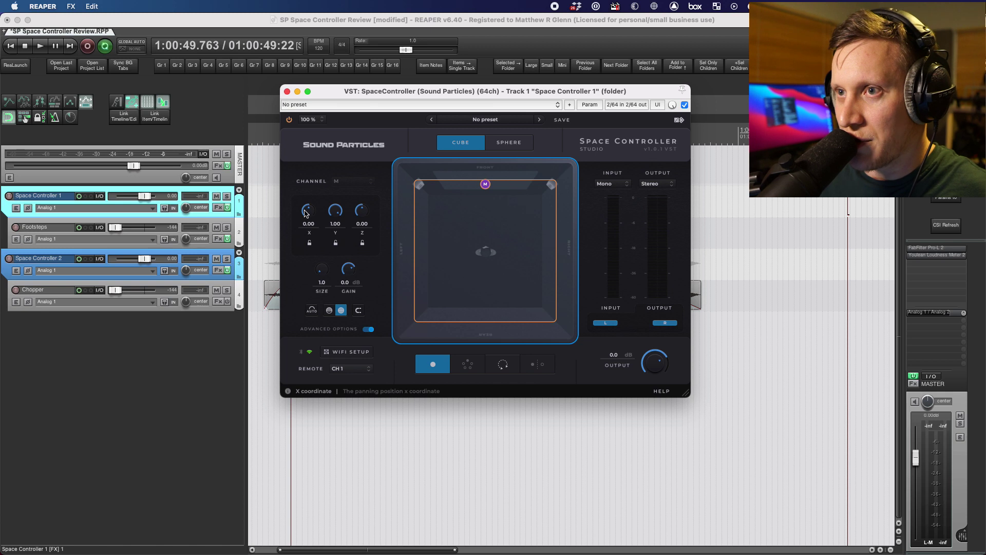
Step: Flip between Sphere and Cube views and nudge the mono source's X position
click(514, 145)
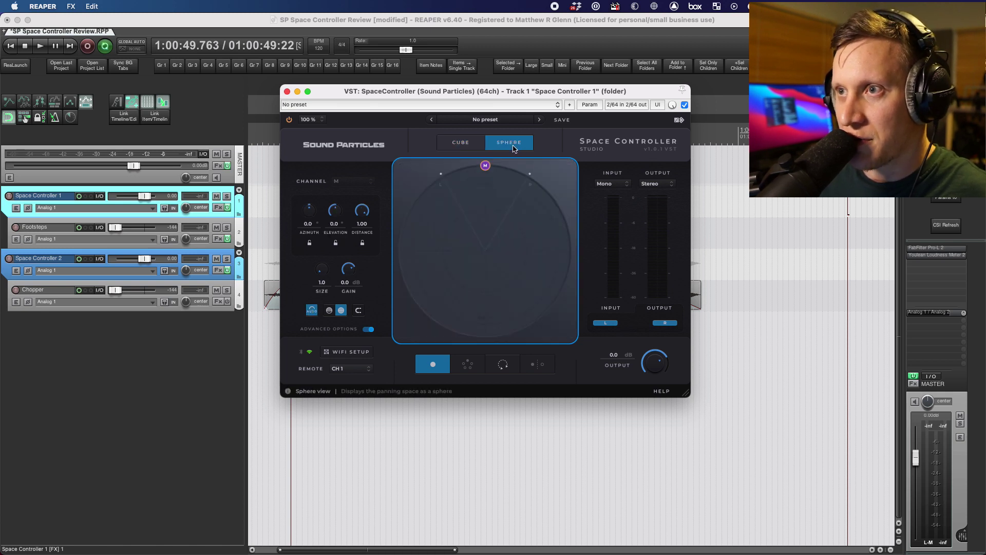
click(461, 144)
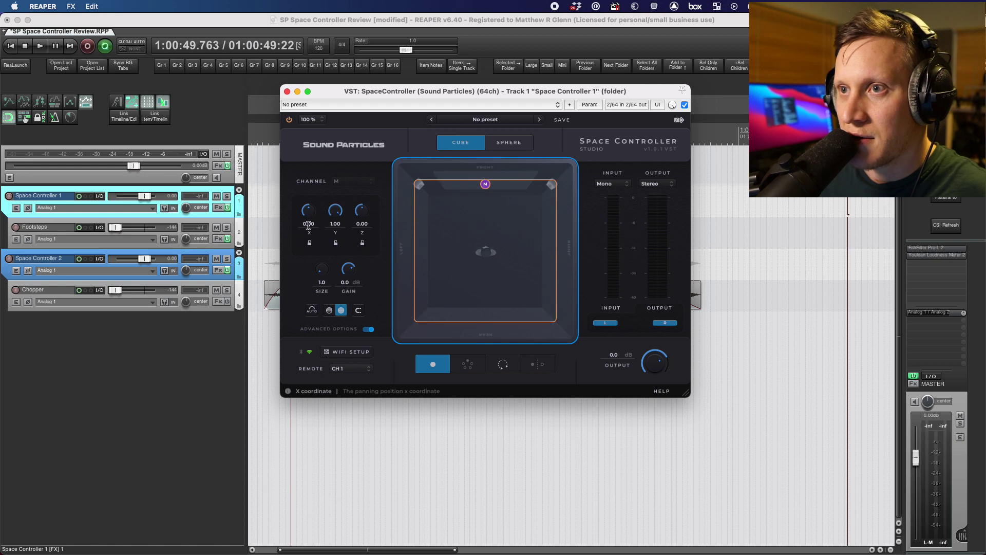
mouse_move(311, 213)
mouse_down()
mouse_move(311, 239)
mouse_move(316, 170)
mouse_move(315, 215)
mouse_up()
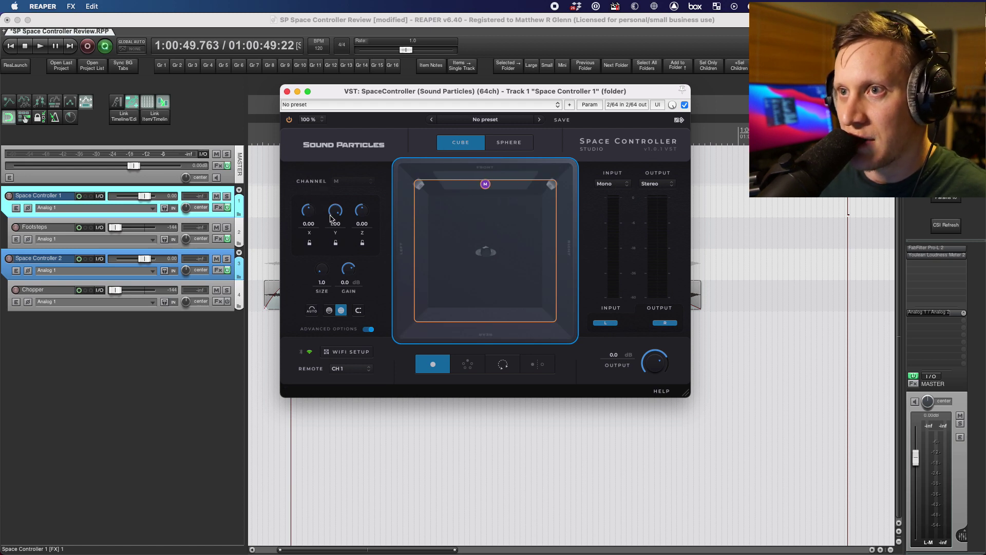
Step: Set X to 0.54, lock the X axis while moving front-to-back, and lower gain to -13.2 dB
click(310, 243)
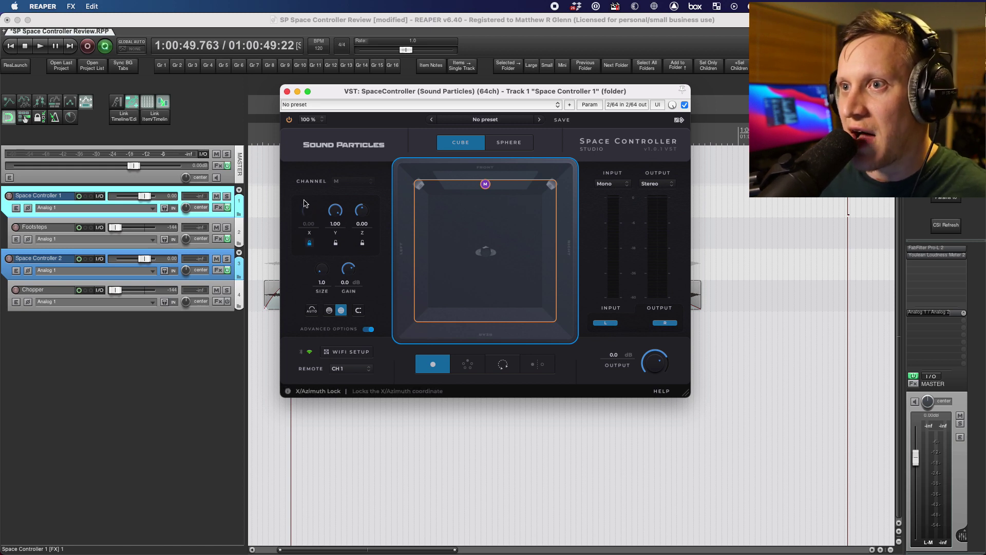
click(309, 243)
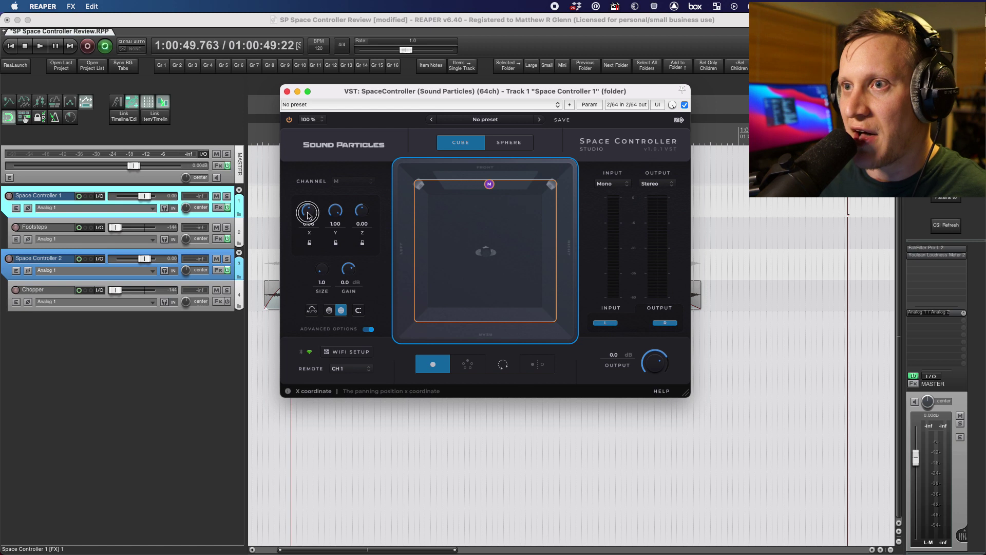
drag(308, 214, 309, 204)
click(309, 242)
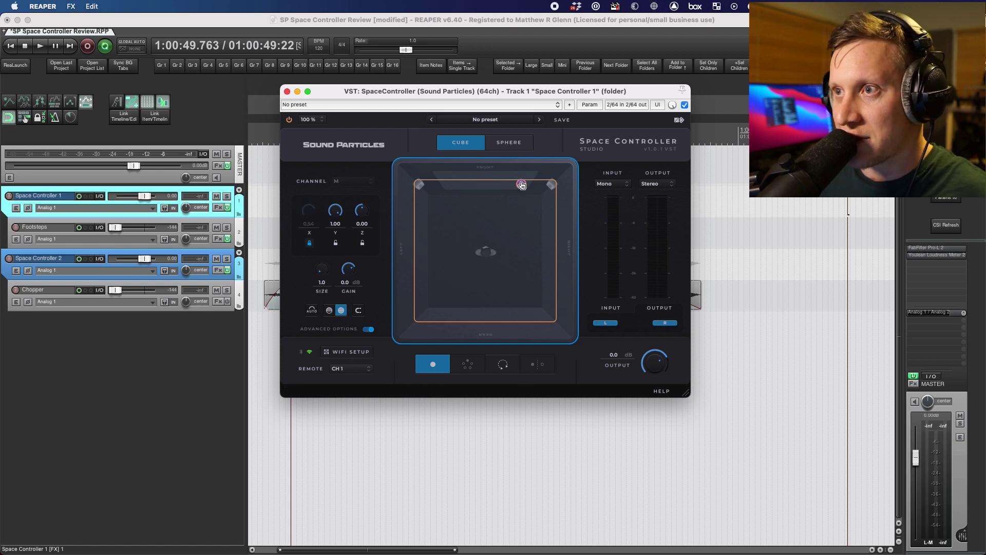
drag(522, 187, 455, 177)
drag(349, 268, 344, 296)
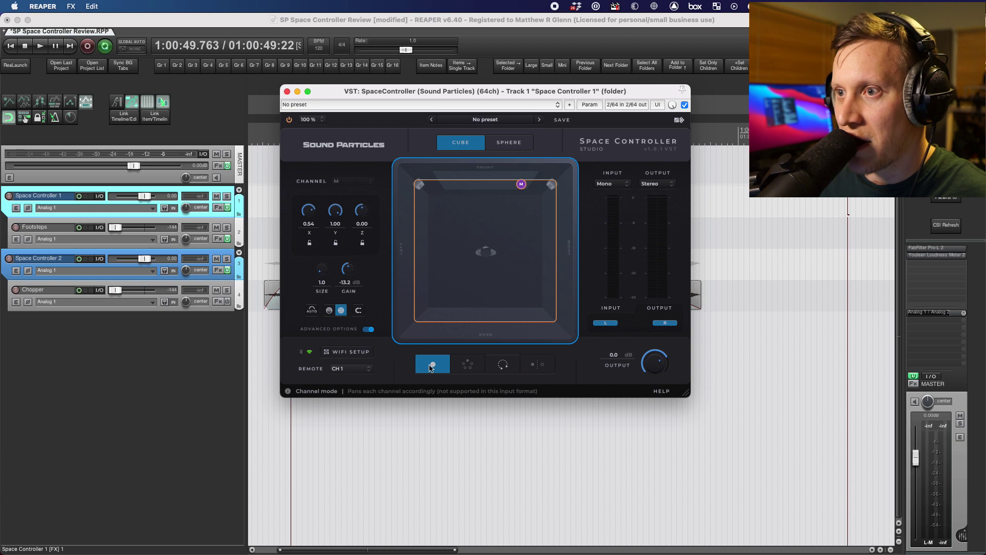
Step: Switch to per-channel stereo panning and adjust the R channel's gain
click(465, 366)
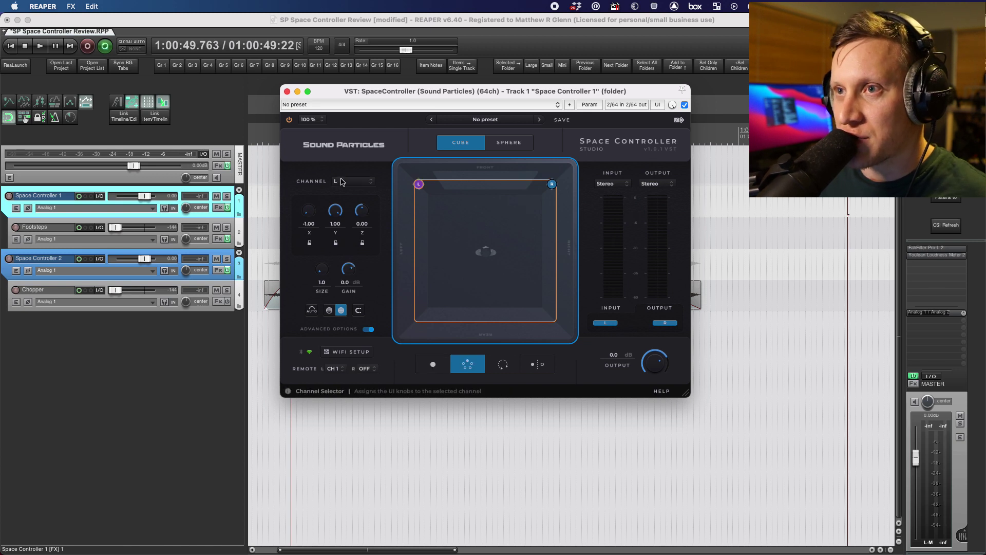
click(343, 182)
click(343, 200)
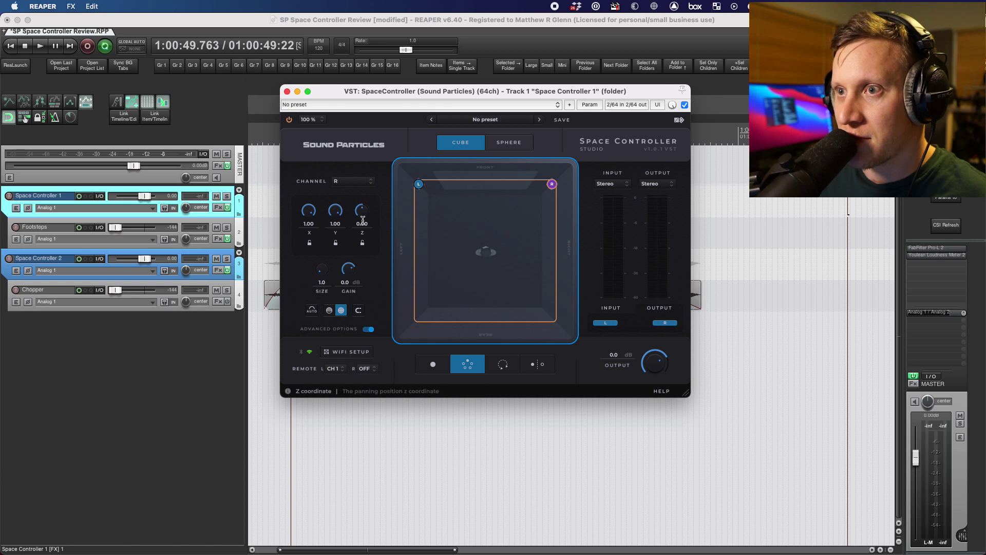
mouse_move(349, 277)
mouse_down()
mouse_move(349, 314)
mouse_move(349, 287)
mouse_up()
Step: Switch between channels L and R, enlarge the source size to 64.4, and pull L in from the corner
click(343, 182)
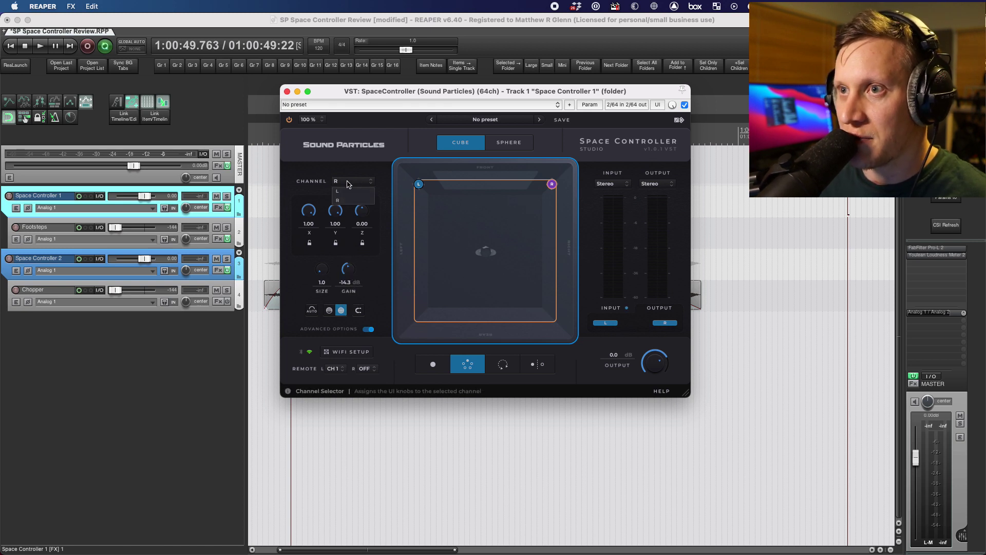
click(344, 191)
click(352, 182)
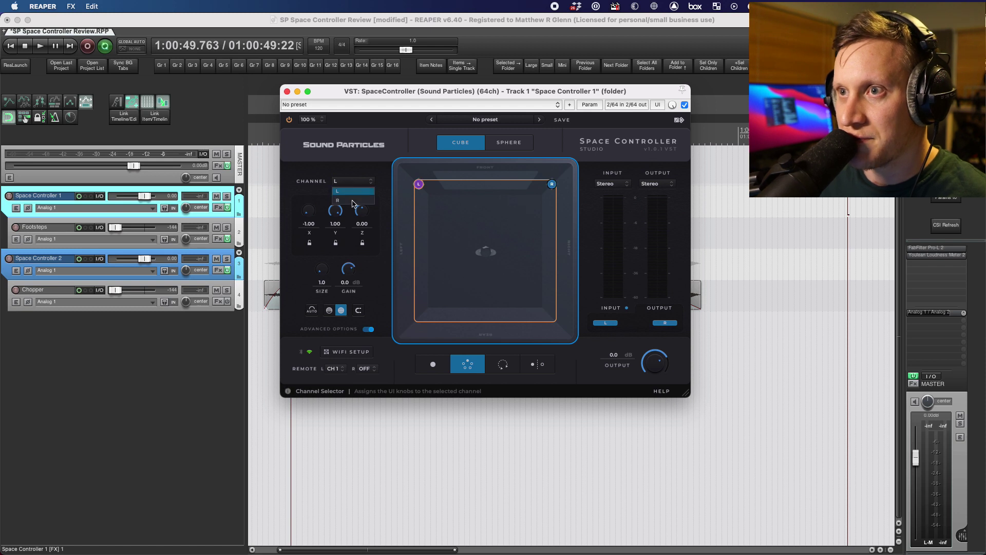
click(344, 202)
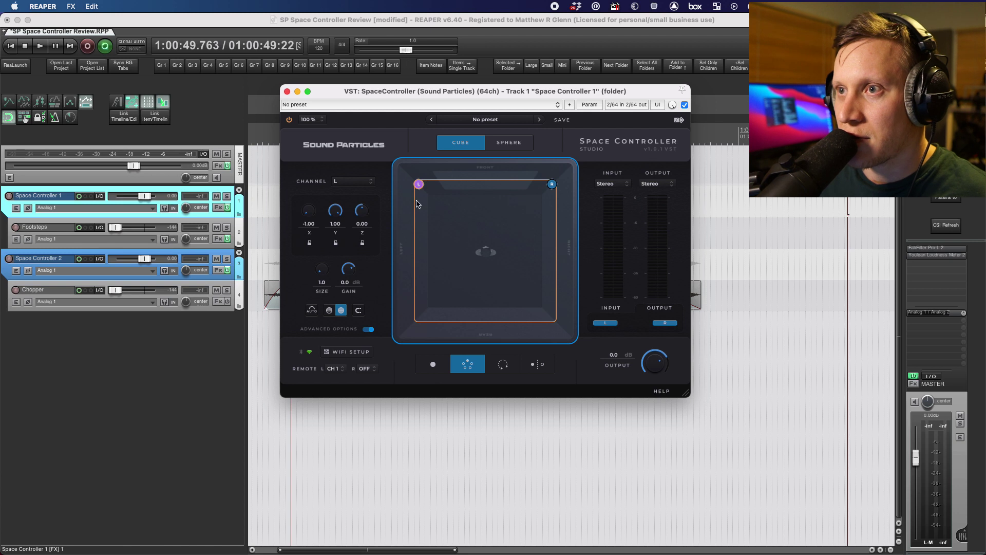
drag(322, 278, 320, 209)
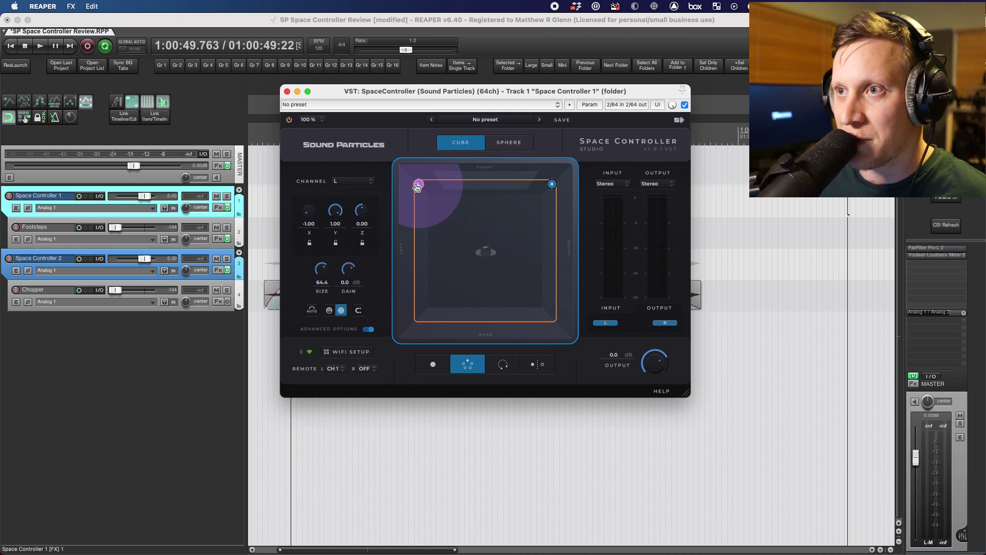
drag(416, 187, 445, 220)
Step: Set the output format to 7.1 and widen the left source's spread
click(655, 185)
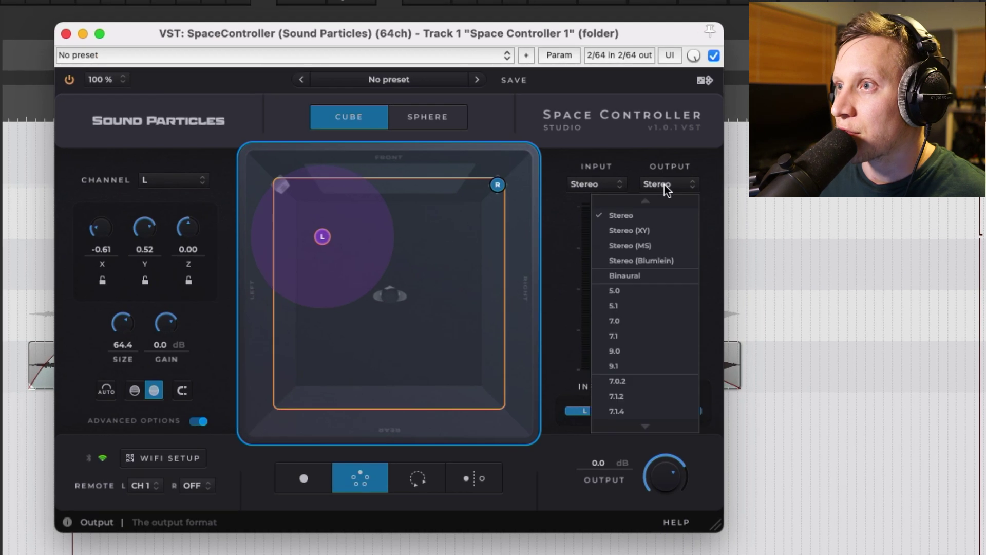
click(663, 334)
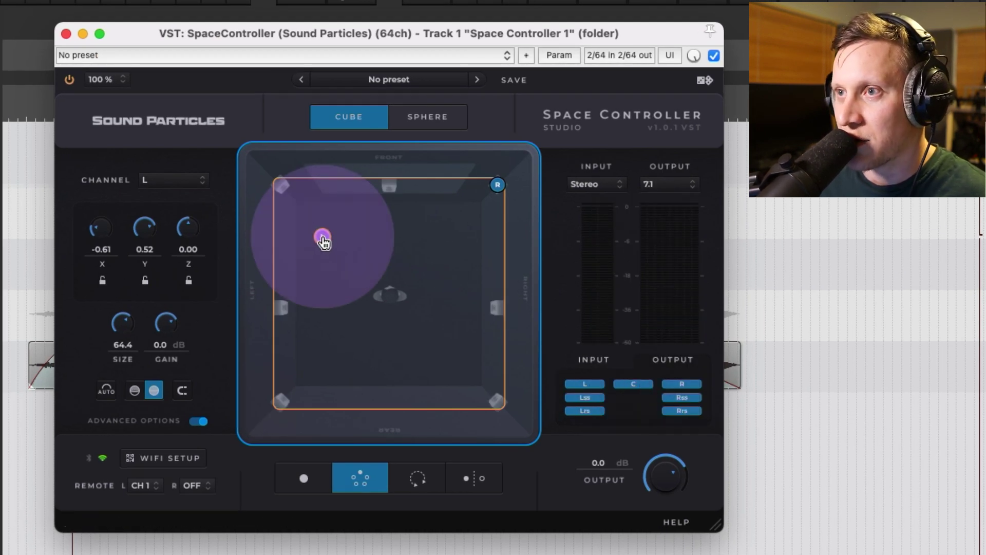
drag(124, 330, 103, 277)
drag(323, 236, 364, 255)
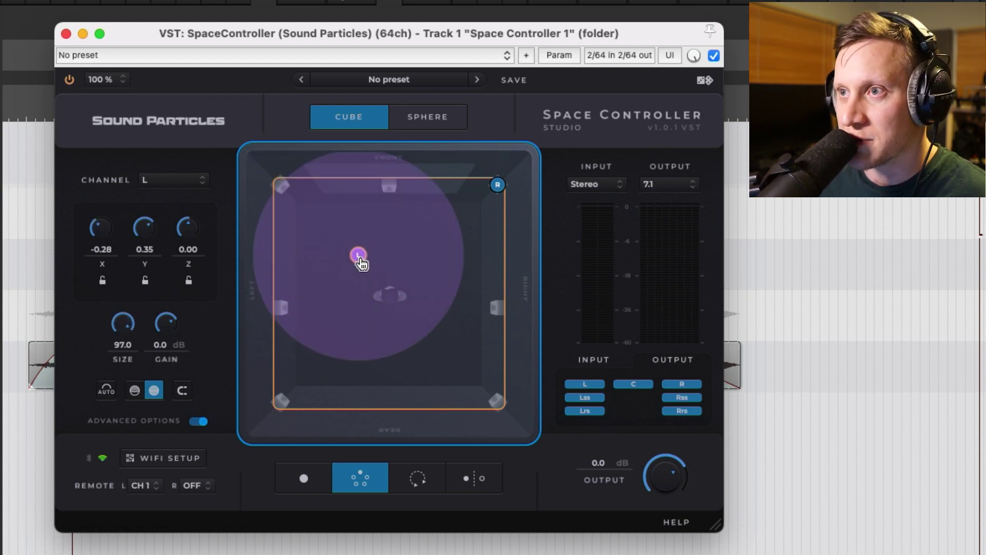
Step: Move the left source toward front left, shrink its size to 9.9, and push it onto the left wall
drag(361, 263, 320, 227)
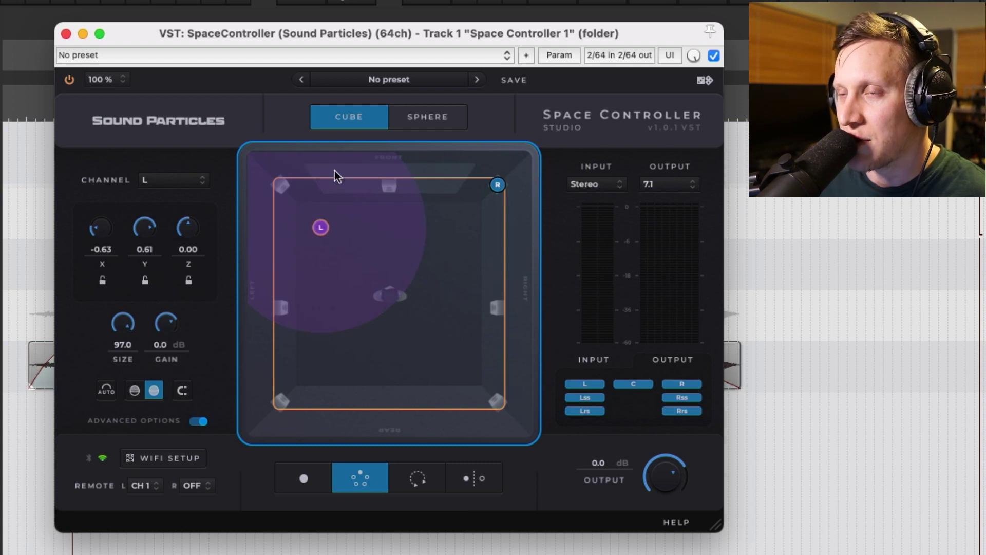
drag(320, 227, 327, 239)
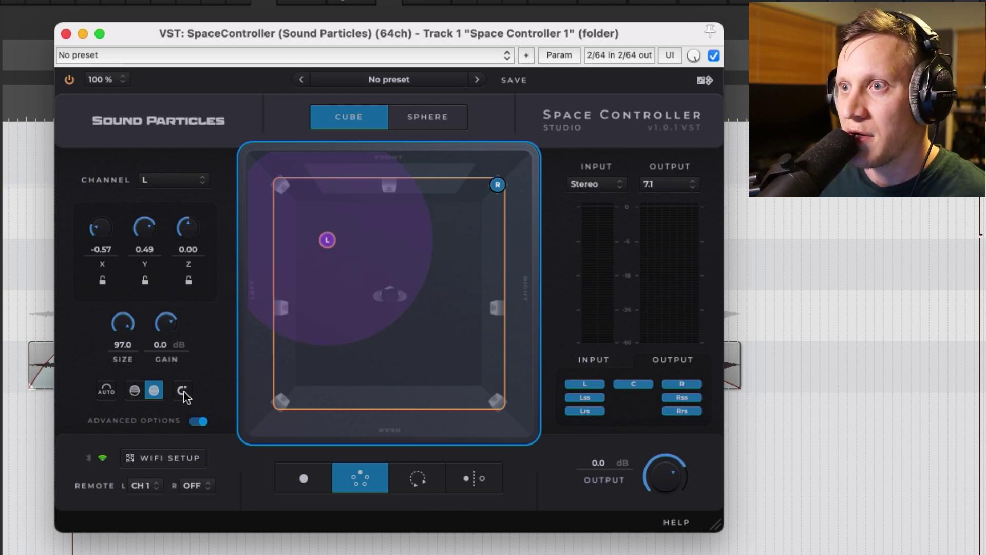
drag(131, 324, 215, 554)
drag(325, 238, 269, 227)
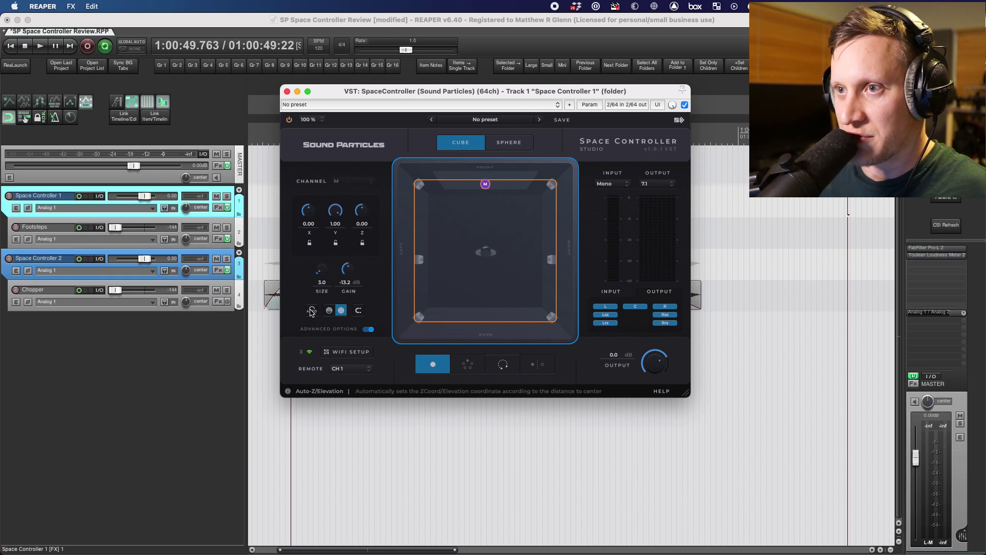
Step: Enable Auto-Z so elevation follows distance, and drag the mono source inward so it rises
click(312, 311)
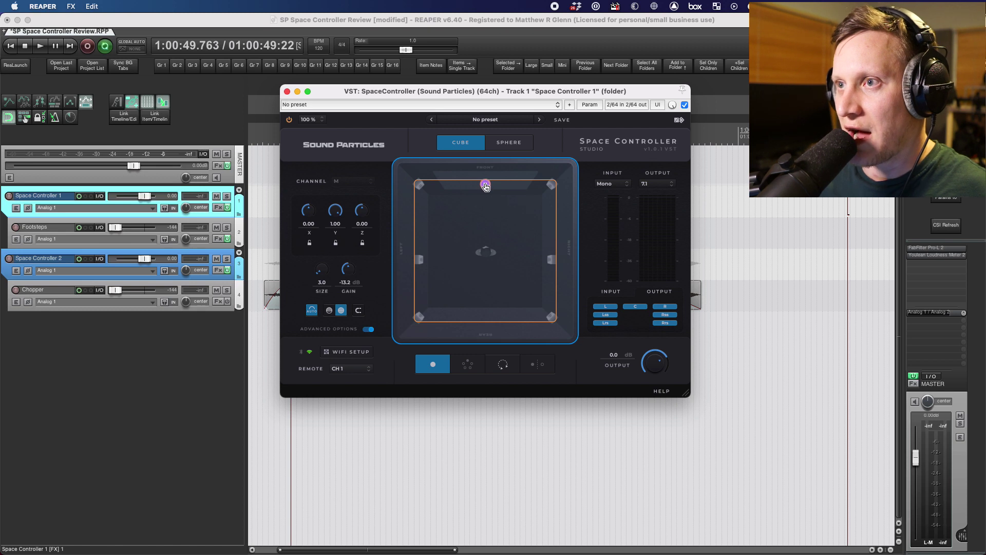
mouse_move(488, 187)
mouse_down()
mouse_move(490, 330)
mouse_move(487, 172)
mouse_up()
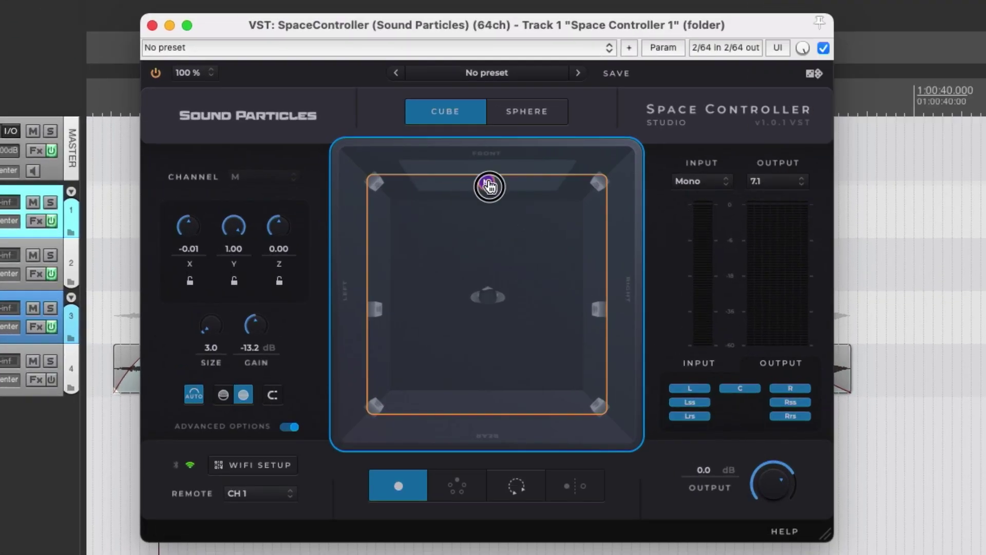
mouse_move(486, 184)
mouse_down()
mouse_move(487, 194)
mouse_move(488, 174)
mouse_up()
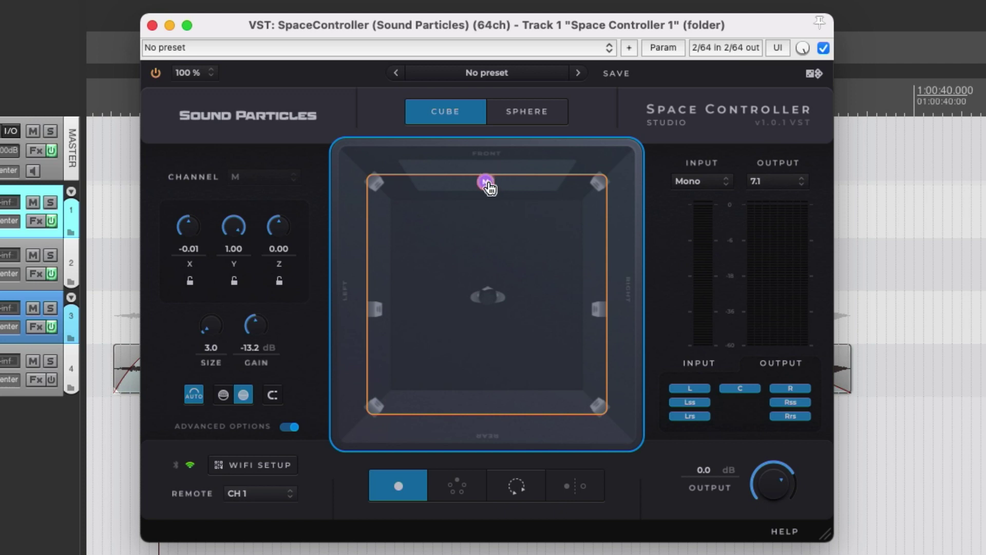
drag(488, 184, 489, 298)
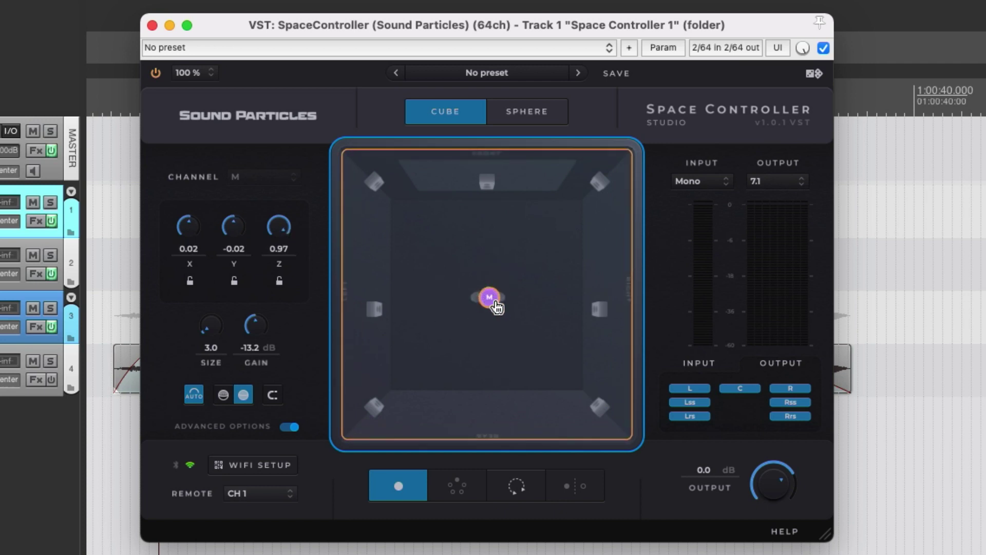
Step: Lower the height to -1.00, sweep front to back, then restrict the source to positive heights
drag(278, 226, 271, 396)
drag(495, 302, 475, 194)
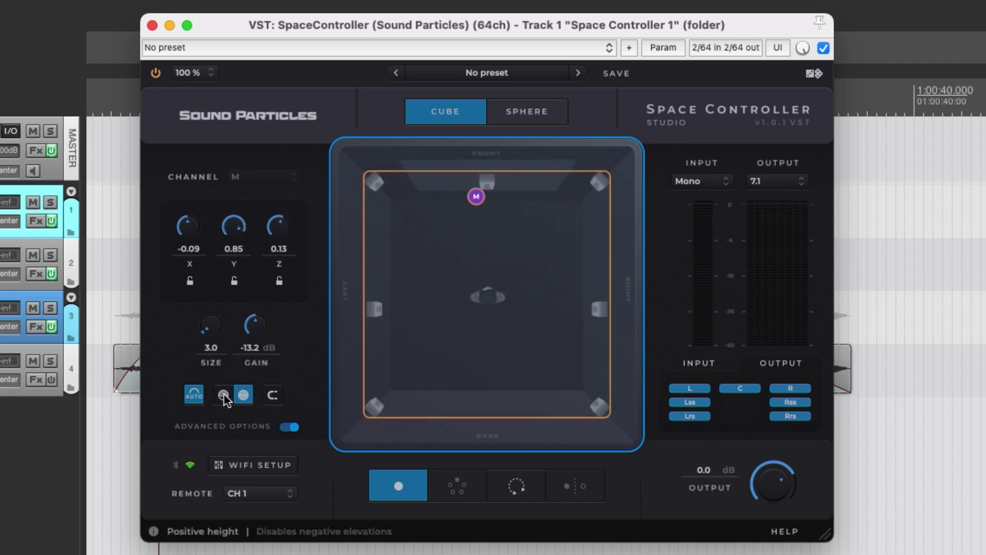
click(224, 396)
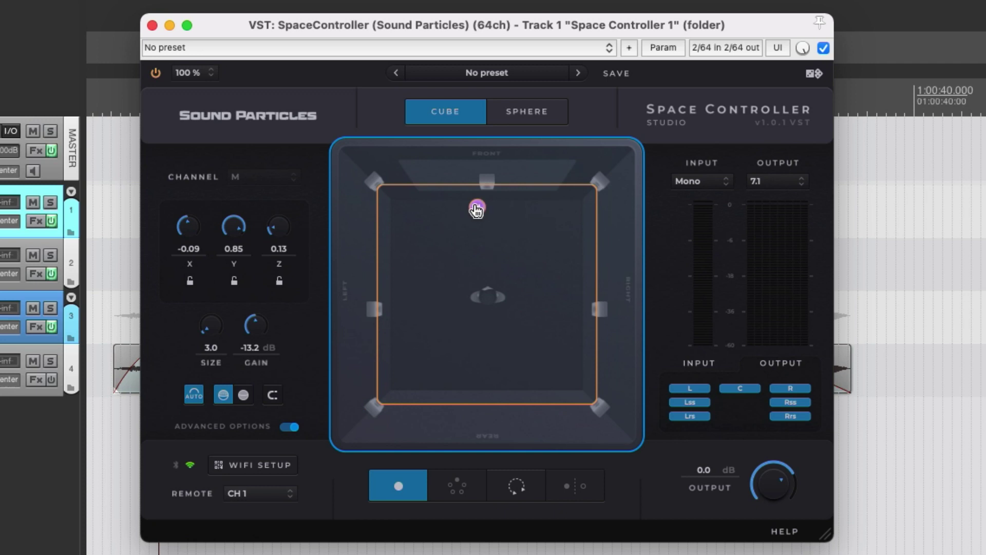
drag(476, 207, 498, 392)
click(278, 393)
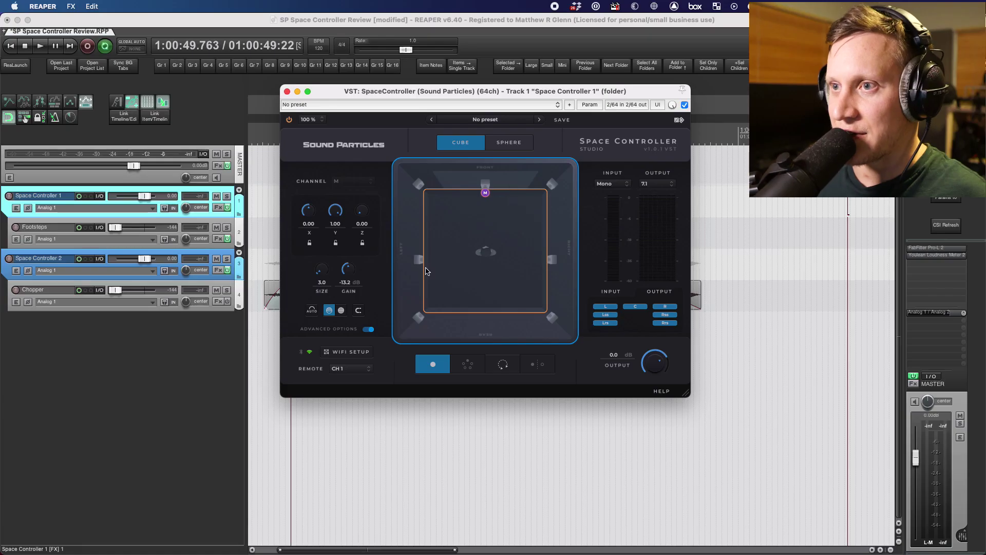
click(362, 310)
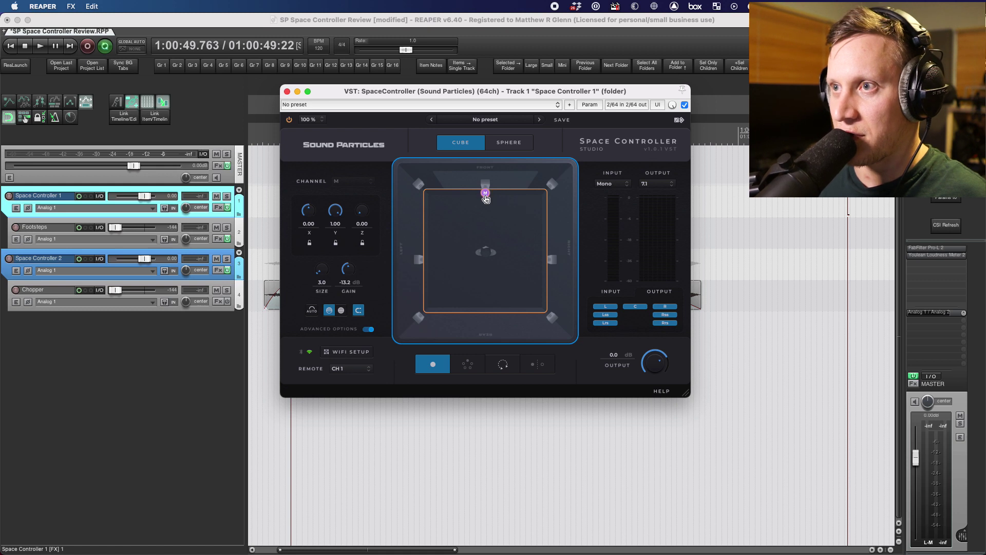
drag(485, 199, 428, 309)
drag(527, 314, 485, 192)
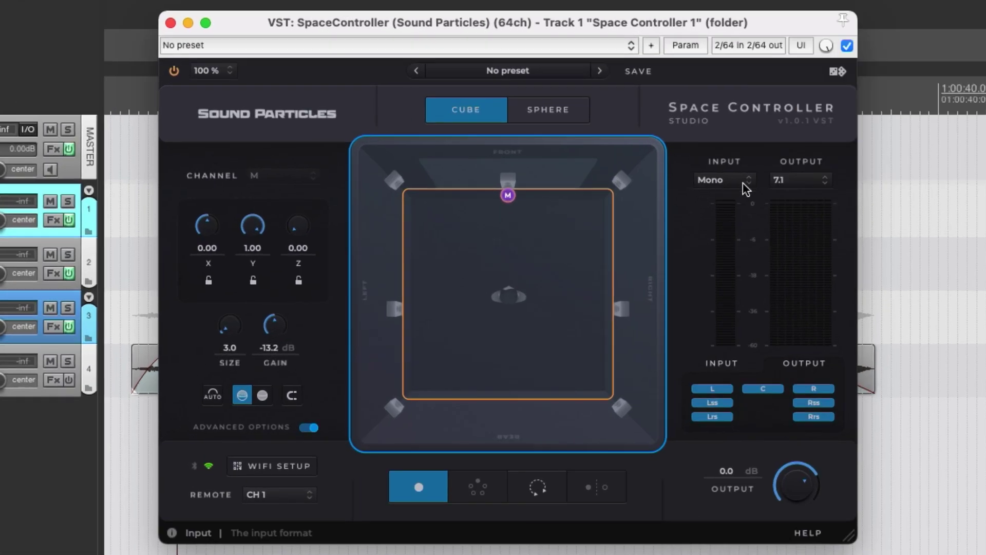
Step: Browse the input and output format lists, then set the input format to Stereo
click(745, 185)
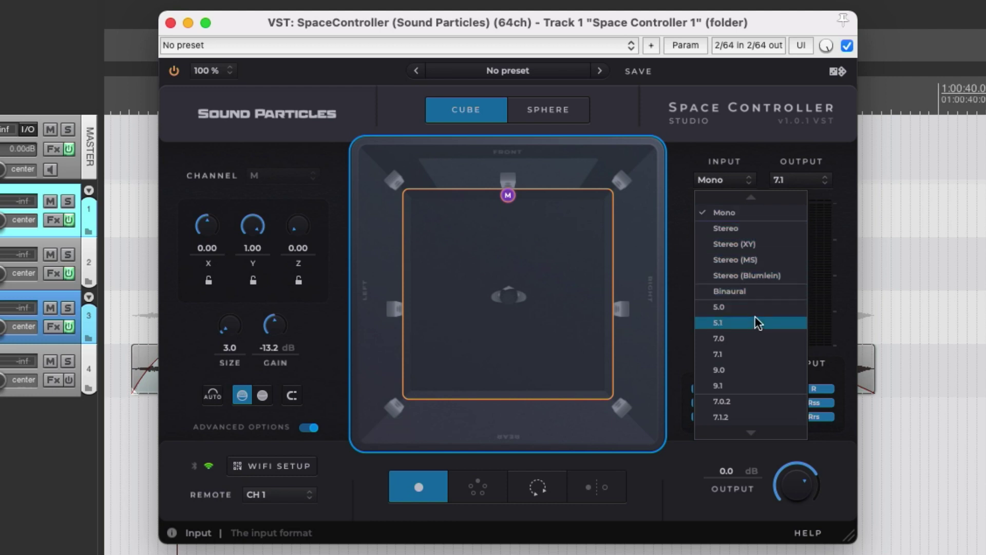
scroll(756, 310, down, 6)
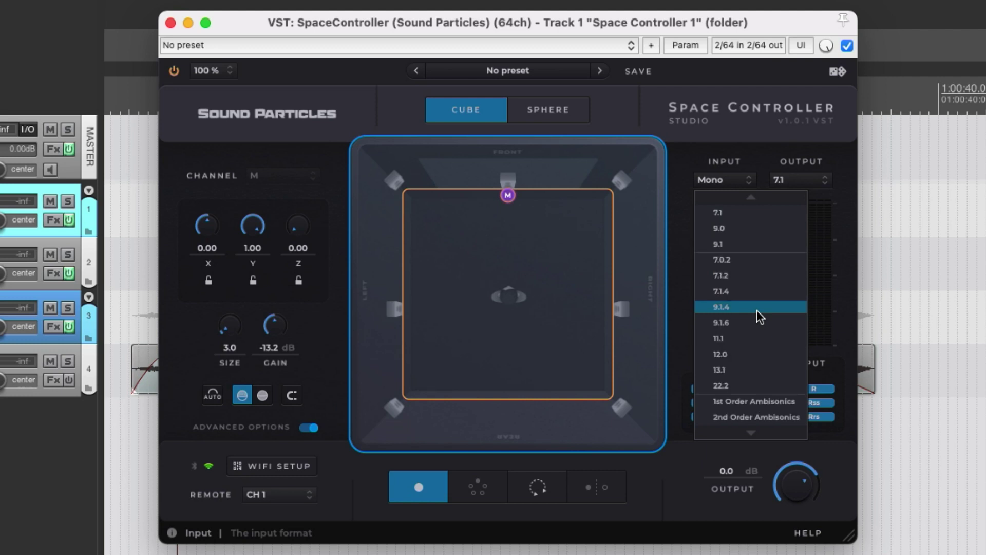
scroll(757, 306, down, 1)
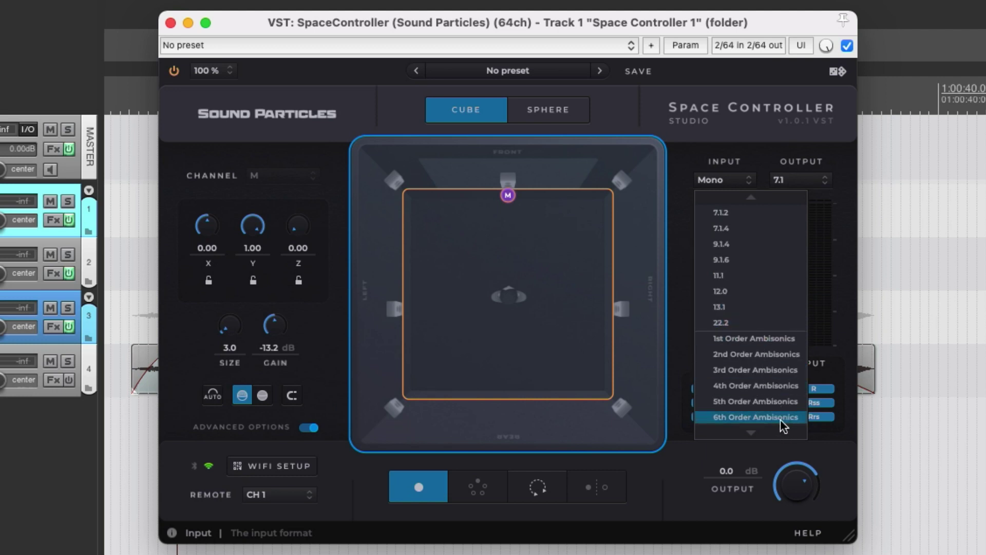
click(794, 176)
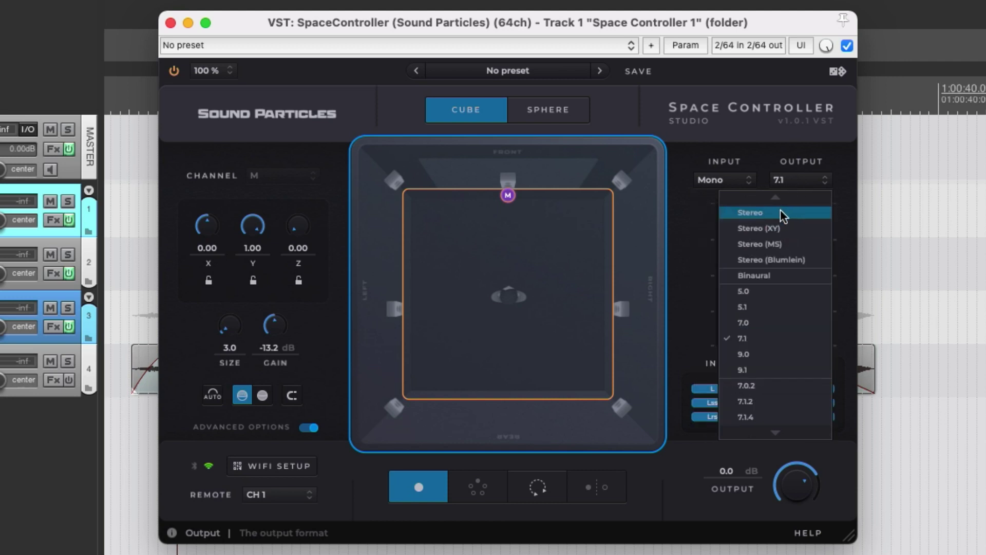
scroll(783, 297, down, 6)
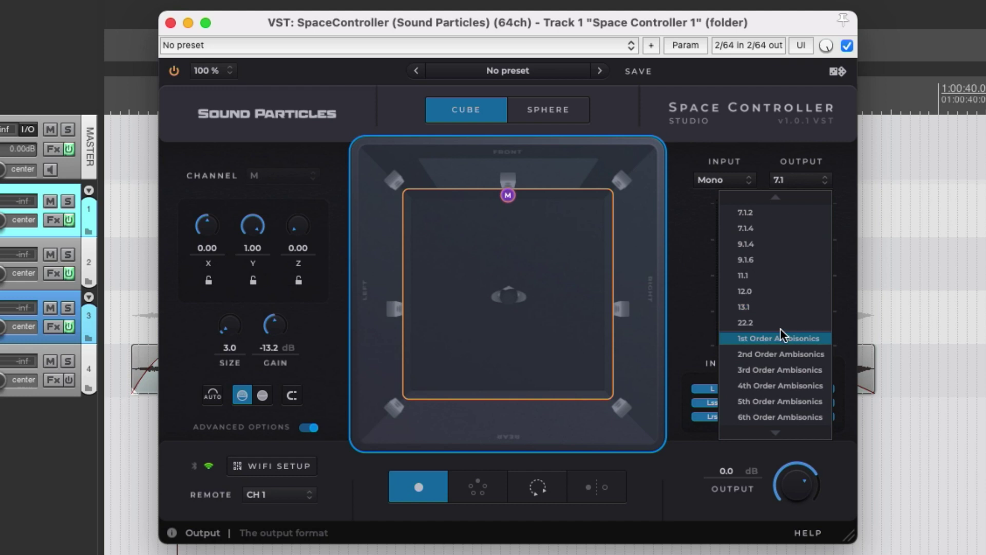
click(775, 319)
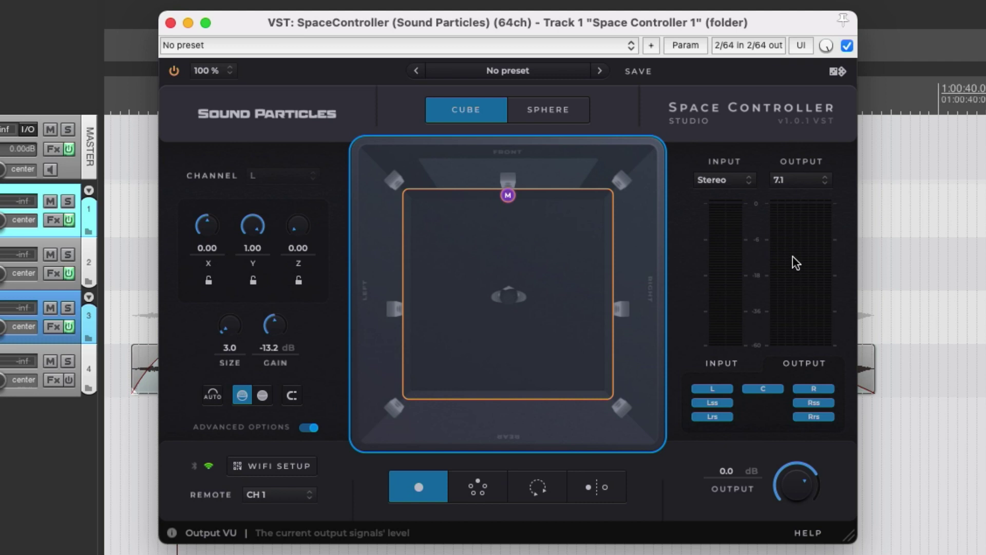
Step: Mute the L, R and Lss output channels, then unmute L
click(710, 388)
click(810, 388)
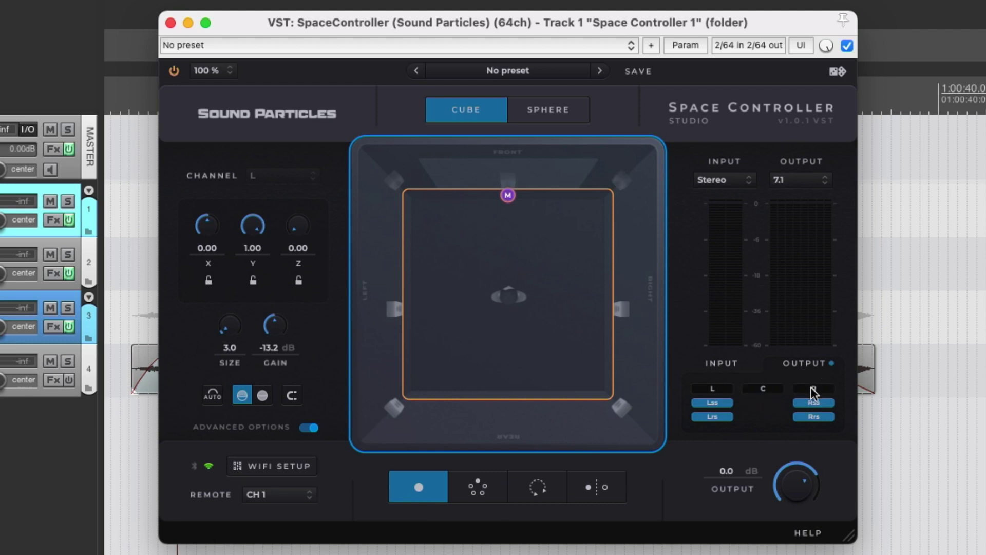
click(714, 402)
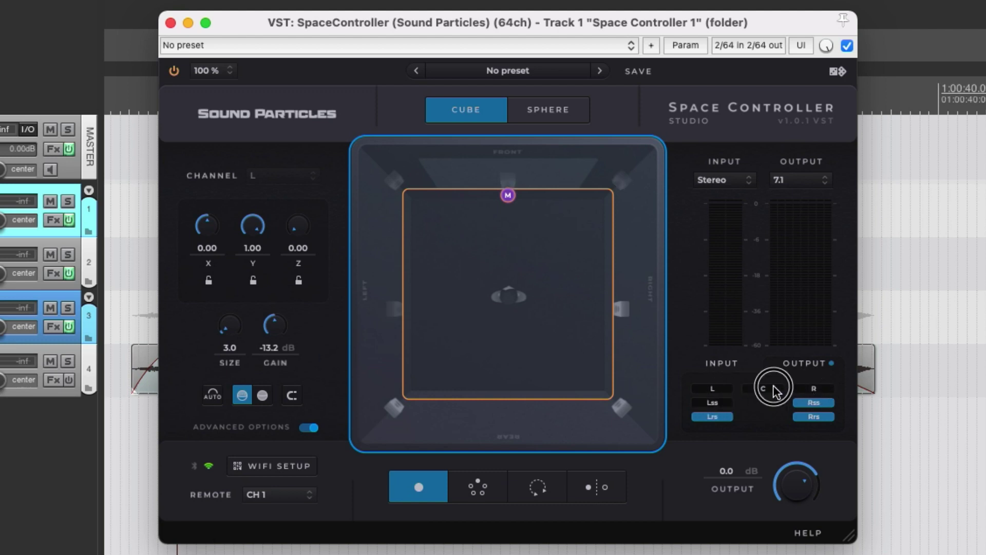
click(716, 388)
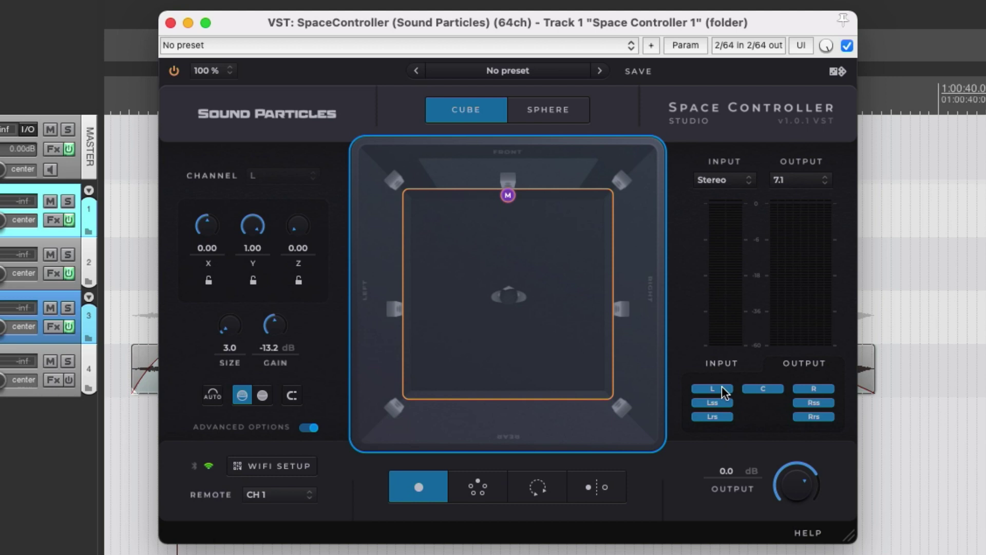
Step: Toggle the mute on input channel L, then return to the output channel mutes
click(722, 366)
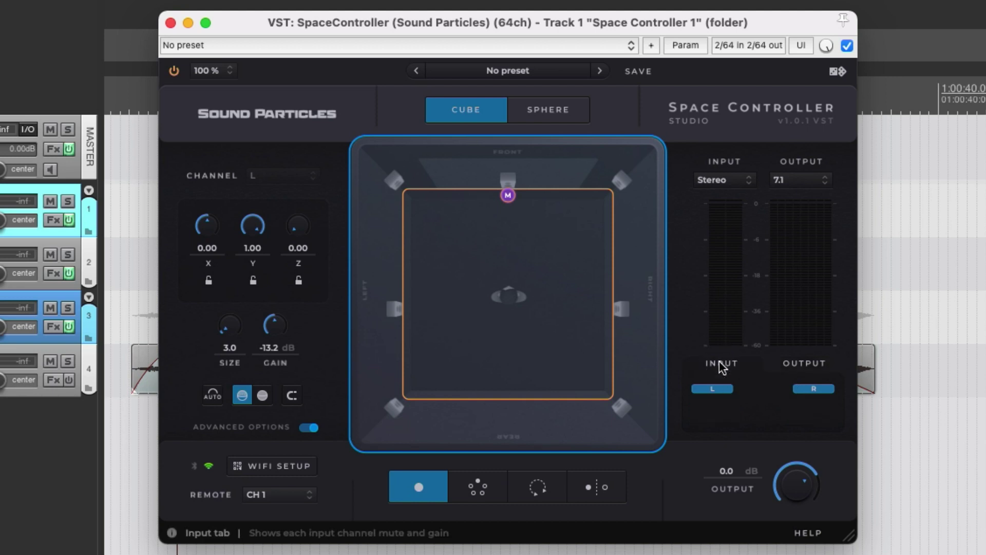
click(716, 390)
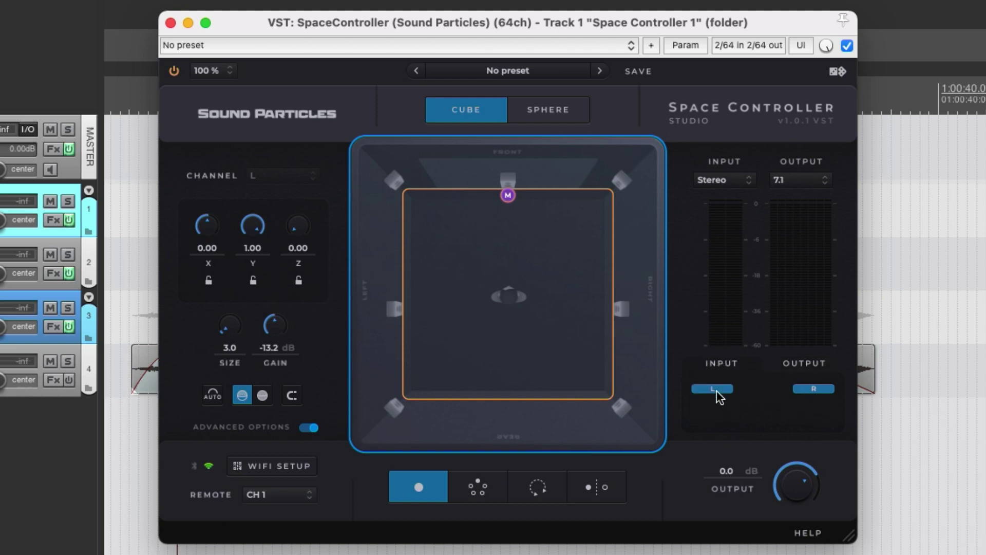
click(797, 364)
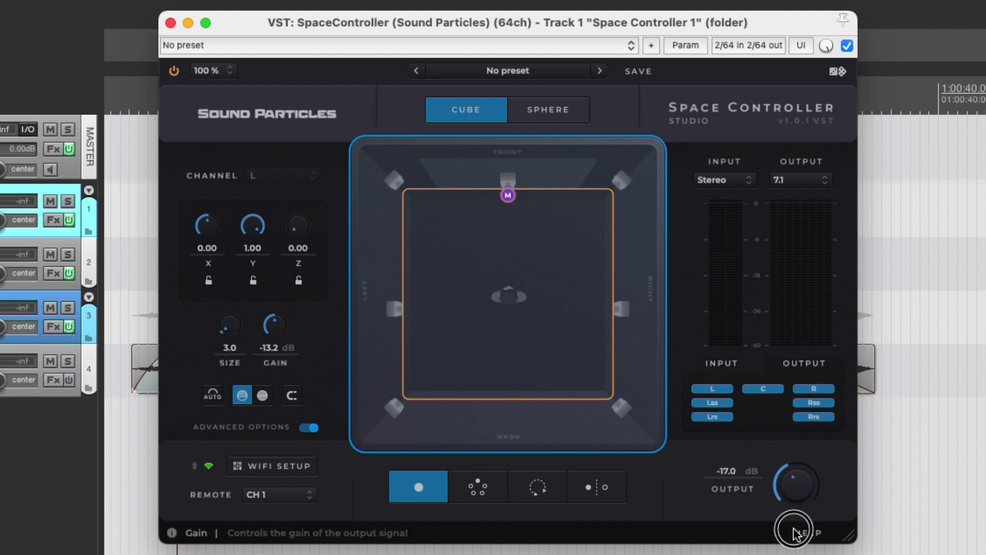
Step: Nudge the output gain, then show the WiFi setup QR code and reposition the plugin window
drag(800, 483, 800, 485)
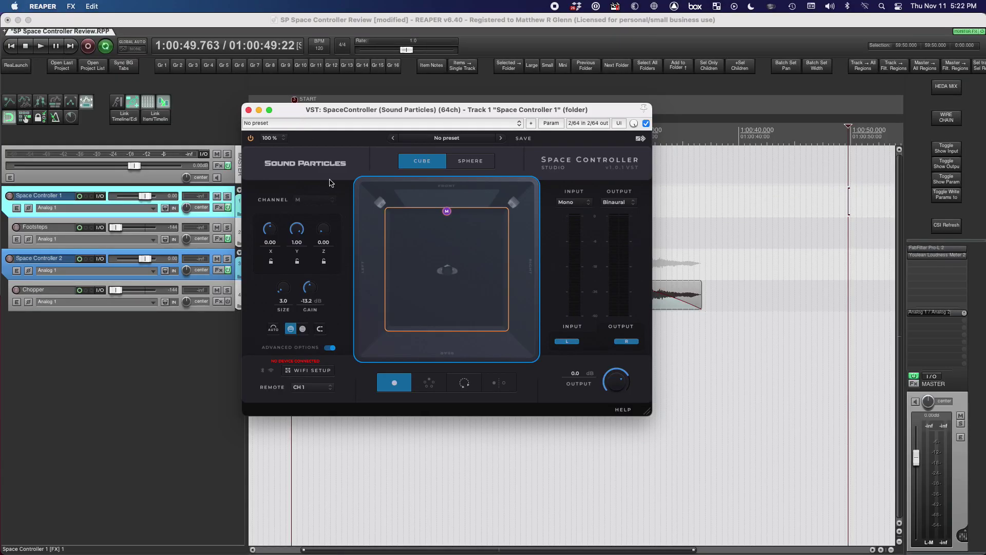
click(325, 372)
drag(483, 111, 406, 92)
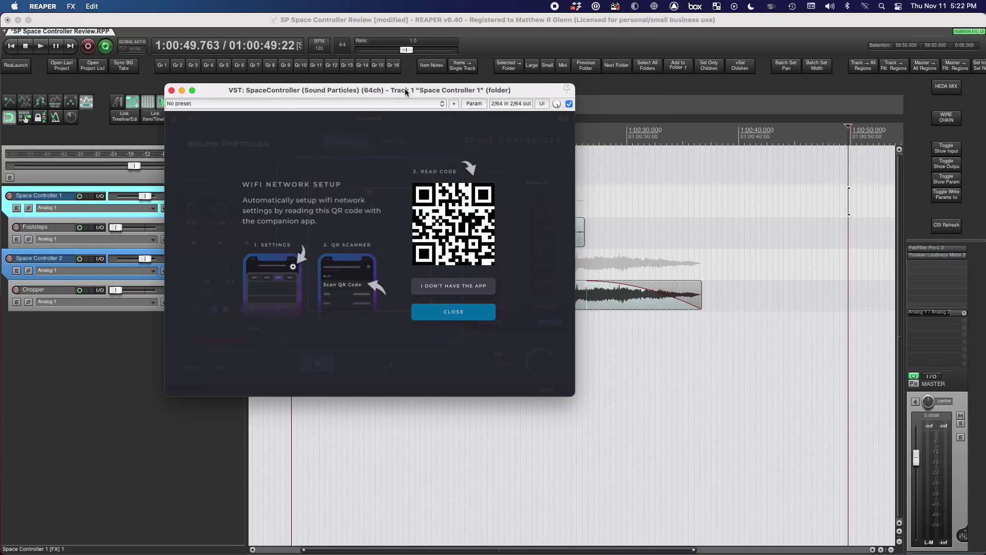